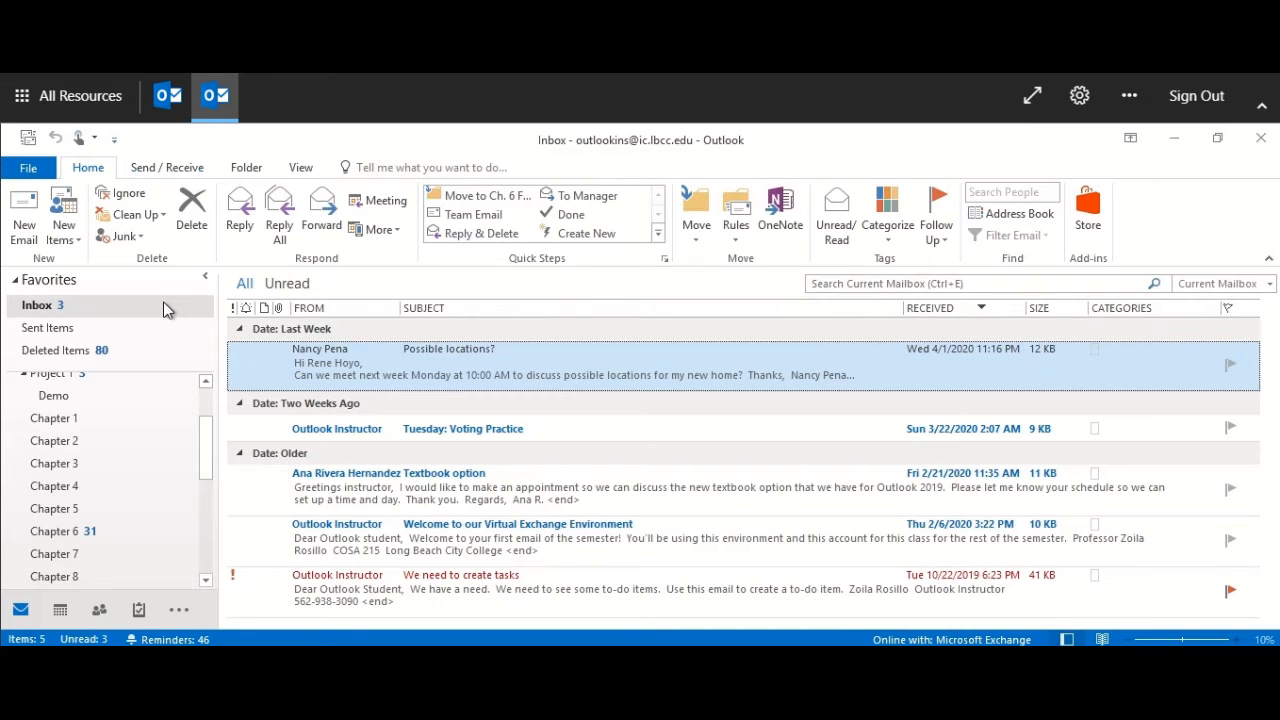
Step: Turn on sending of automatic replies in the account's out-of-office settings and restrict them to a time range
{"action": "left_click", "coordinate": [30, 169]}
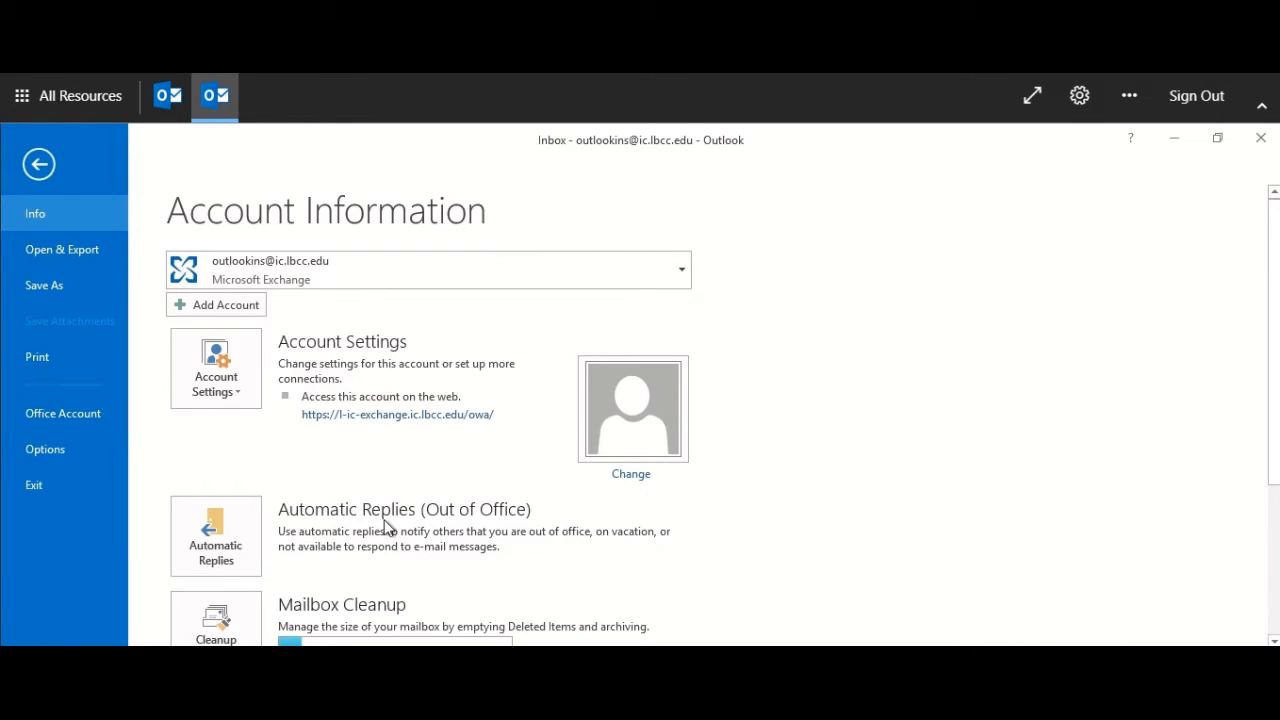
{"action": "scroll", "coordinate": [357, 543], "scroll_direction": "down", "scroll_amount": 1}
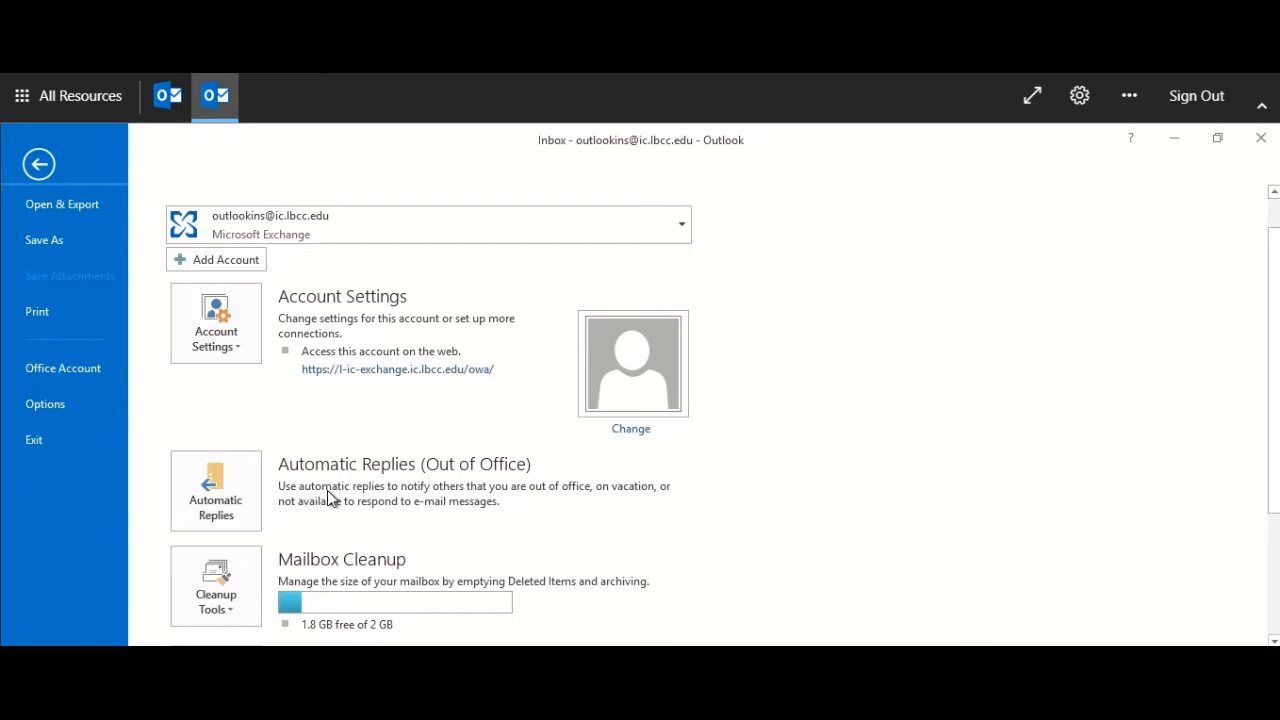
{"action": "left_click", "coordinate": [214, 509]}
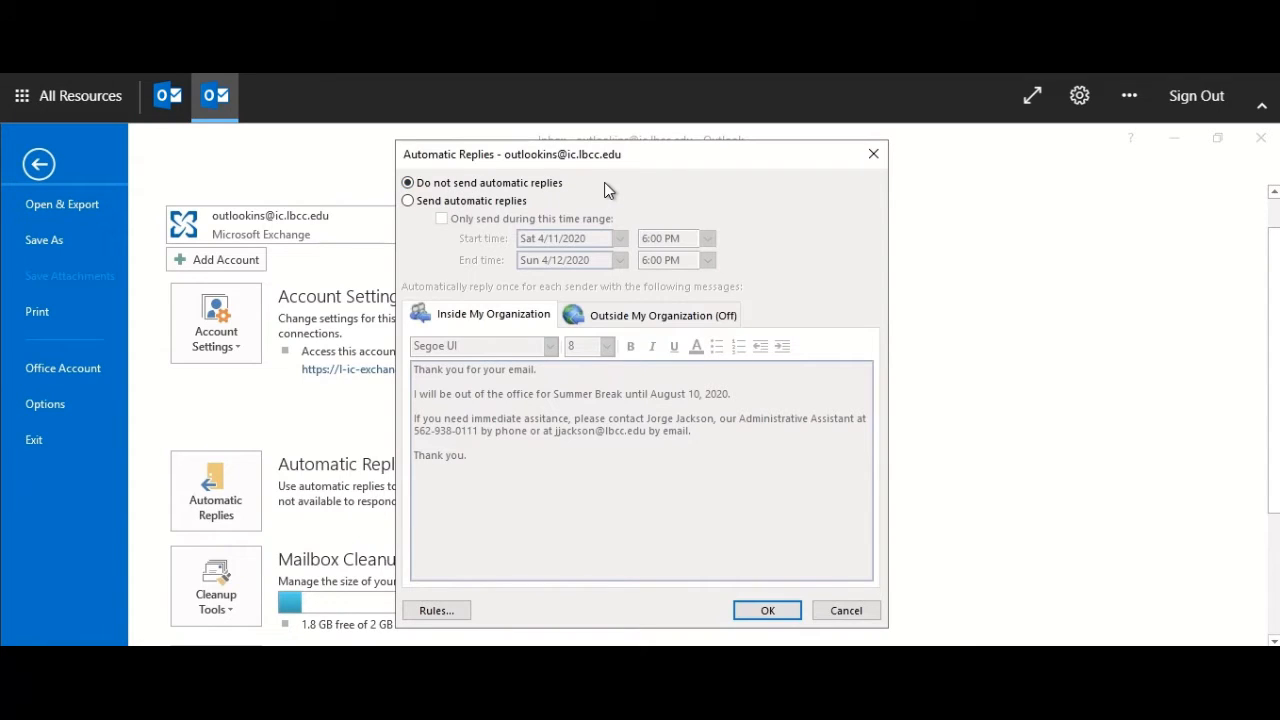
{"action": "left_click", "coordinate": [407, 201]}
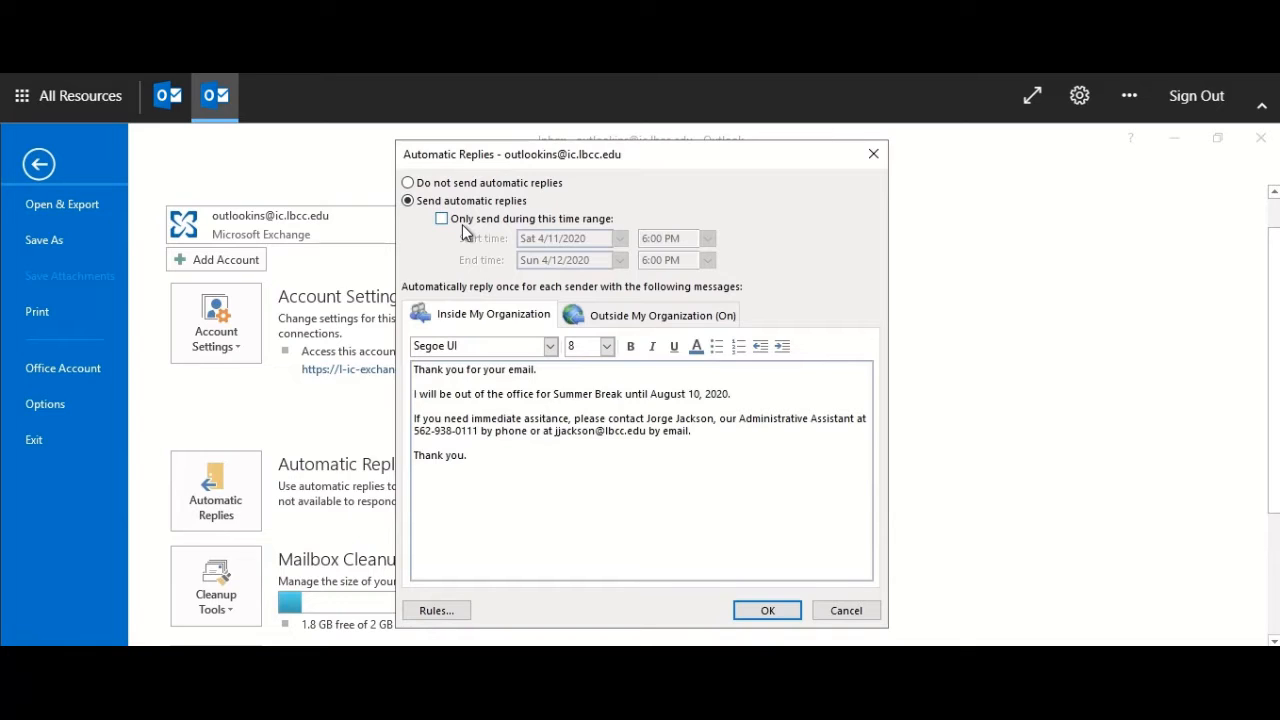
{"action": "left_click", "coordinate": [442, 219]}
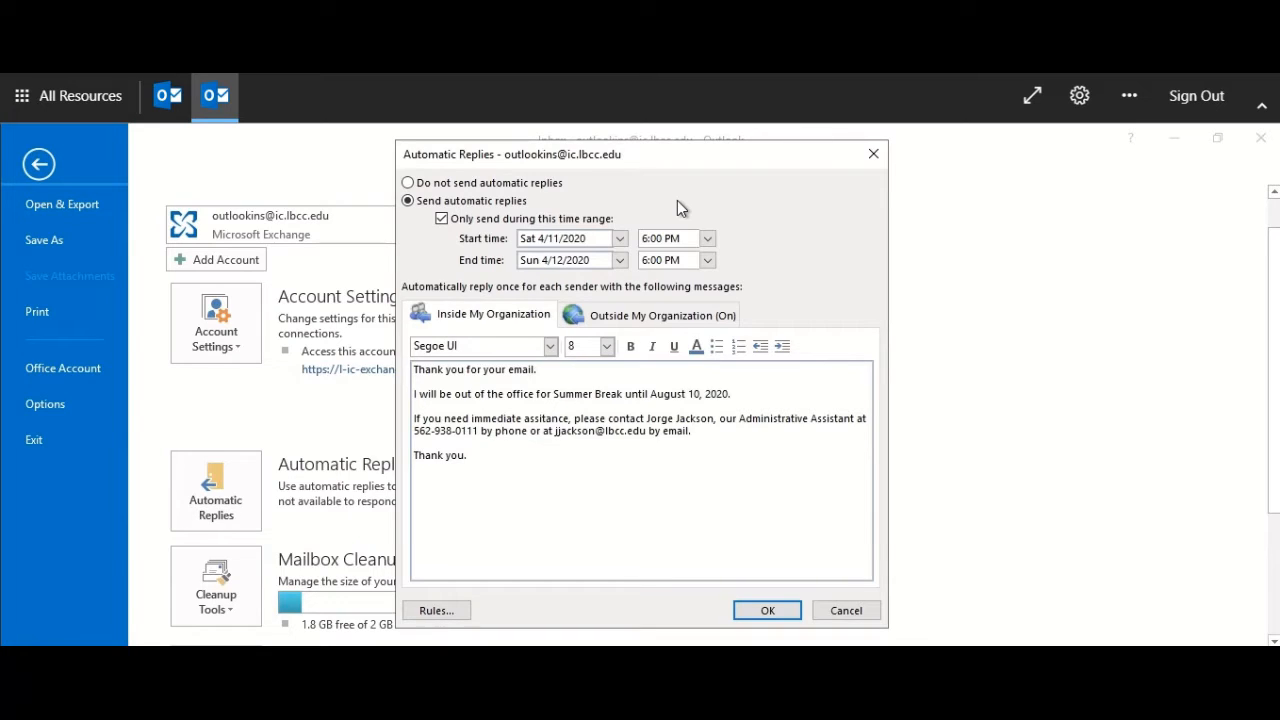
Step: Set the automatic replies to start on Sat 4/11/2020 at 5:00 PM
{"action": "left_click", "coordinate": [618, 238]}
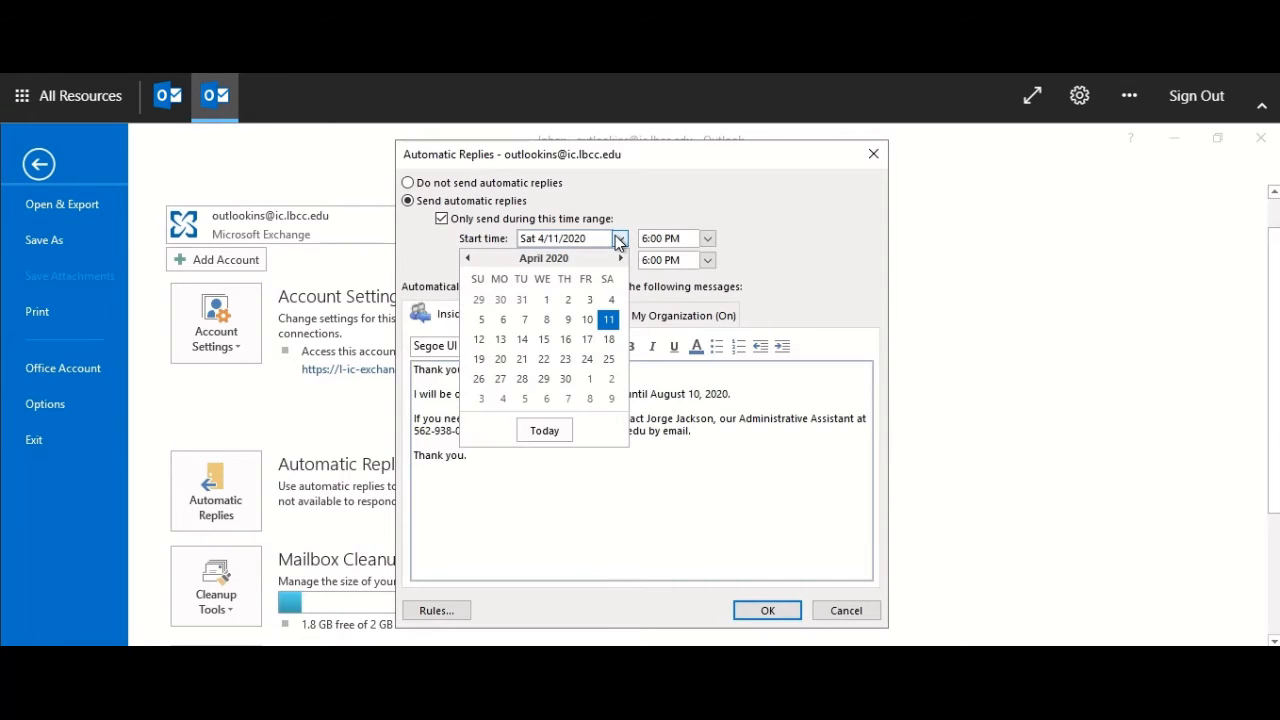
{"action": "left_click", "coordinate": [608, 319]}
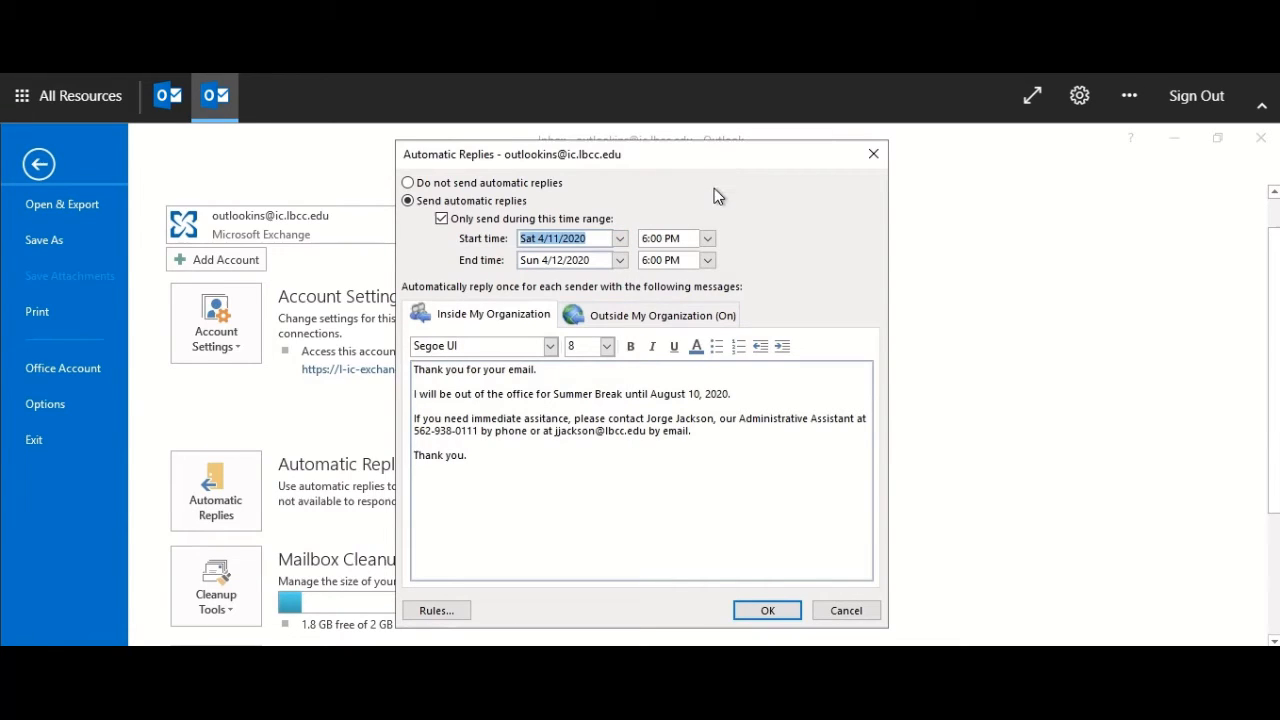
{"action": "left_click", "coordinate": [706, 240]}
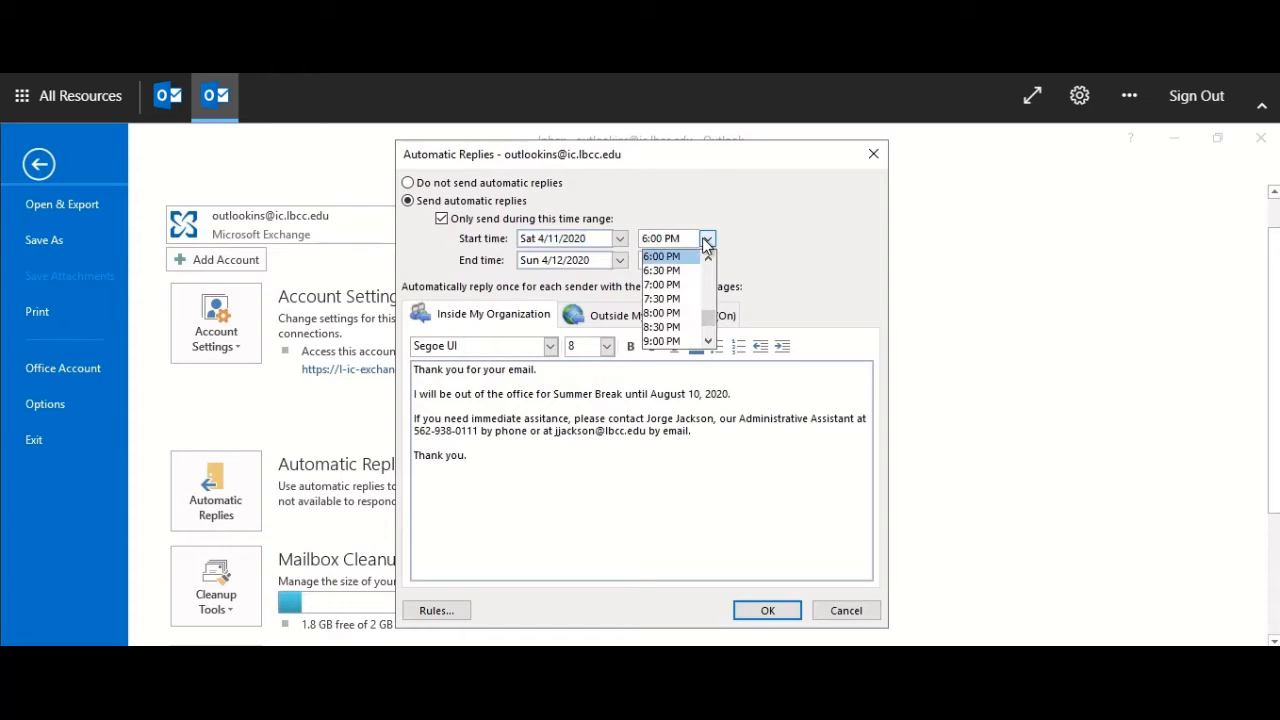
{"action": "left_click", "coordinate": [706, 257]}
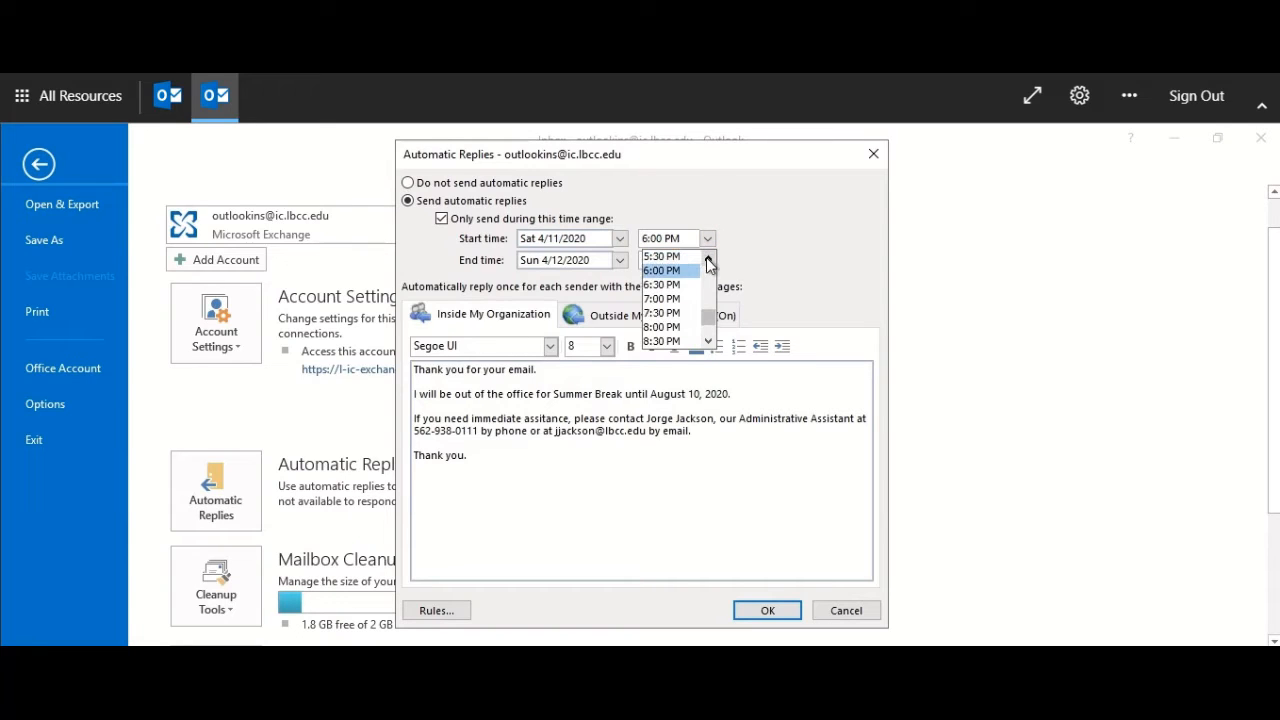
{"action": "left_click", "coordinate": [706, 257]}
{"action": "left_click", "coordinate": [706, 257]}
{"action": "left_click", "coordinate": [662, 271]}
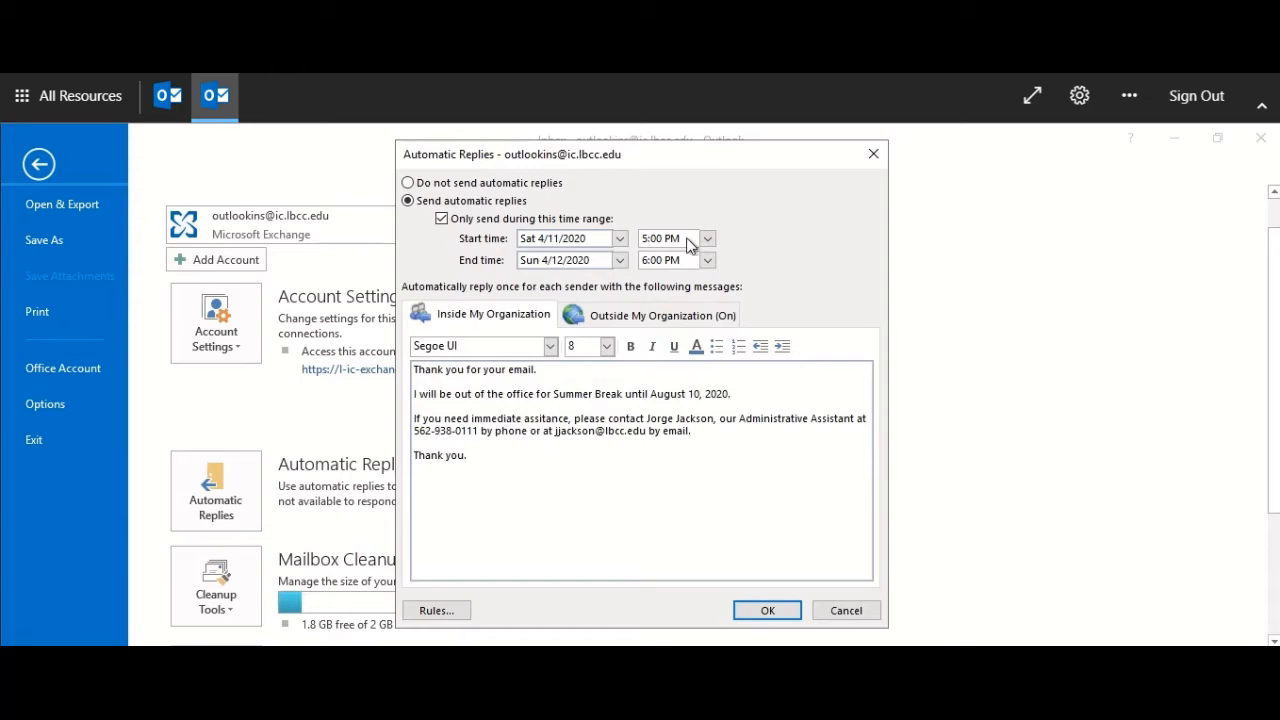
Step: Set the automatic replies to end on Mon 8/10/2020 at 9:00 PM
{"action": "left_click", "coordinate": [620, 262]}
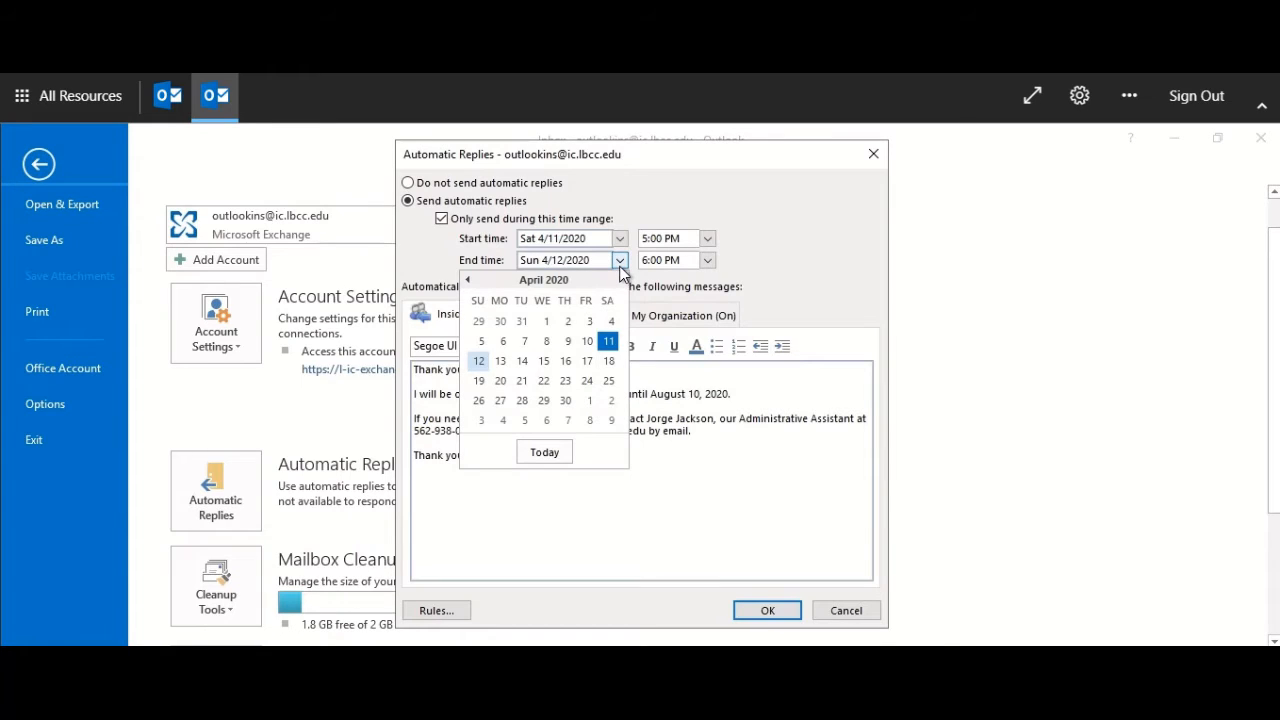
{"action": "left_click", "coordinate": [620, 281]}
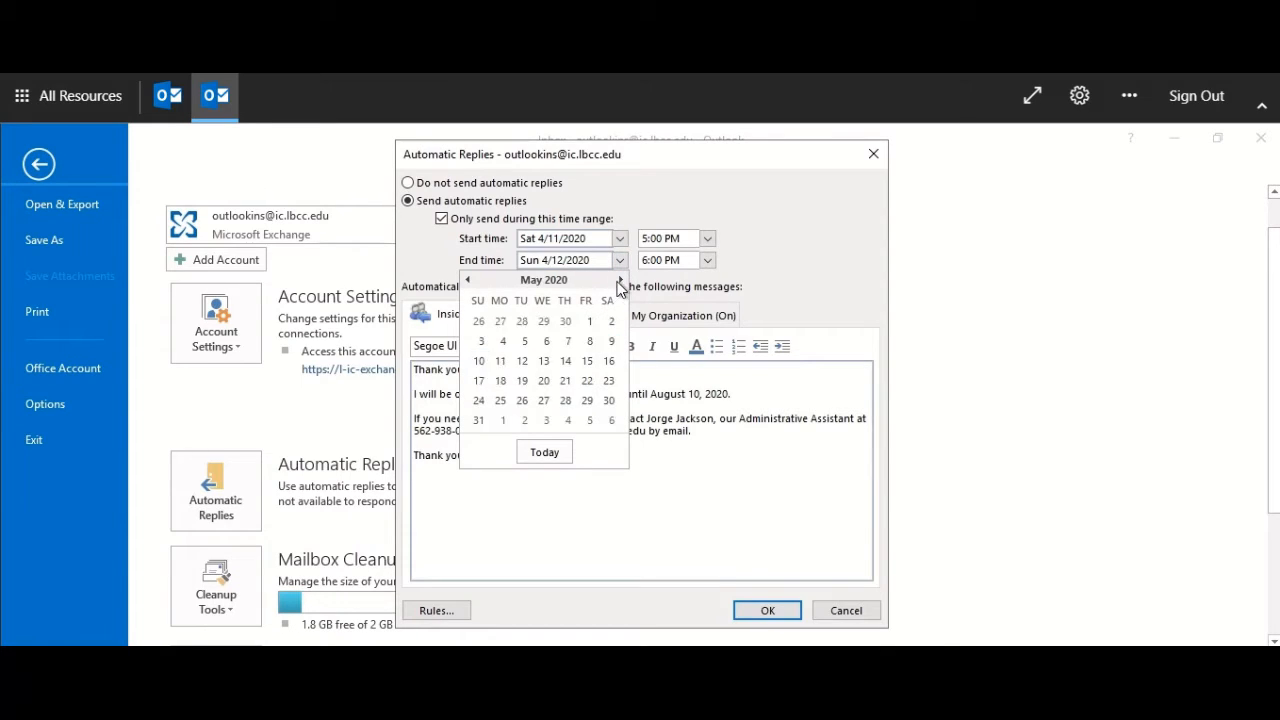
{"action": "left_click", "coordinate": [620, 281]}
{"action": "left_click", "coordinate": [620, 281]}
{"action": "left_click", "coordinate": [620, 281]}
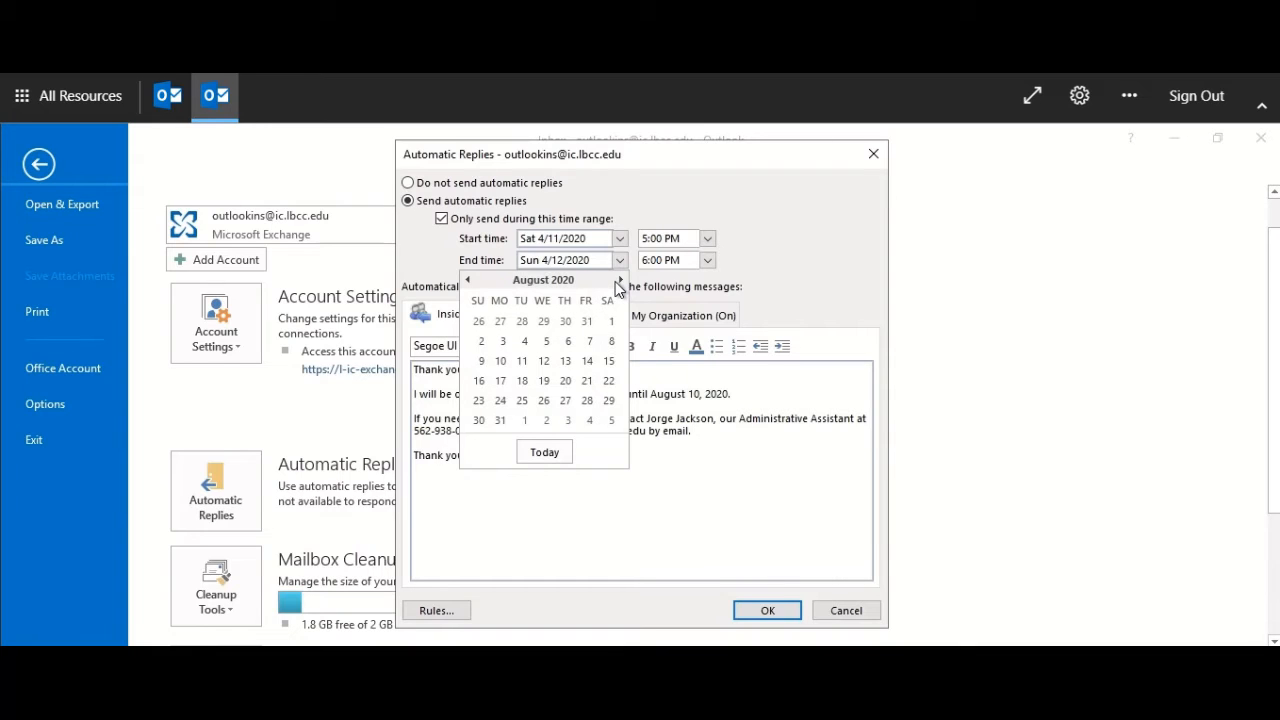
{"action": "left_click", "coordinate": [501, 362]}
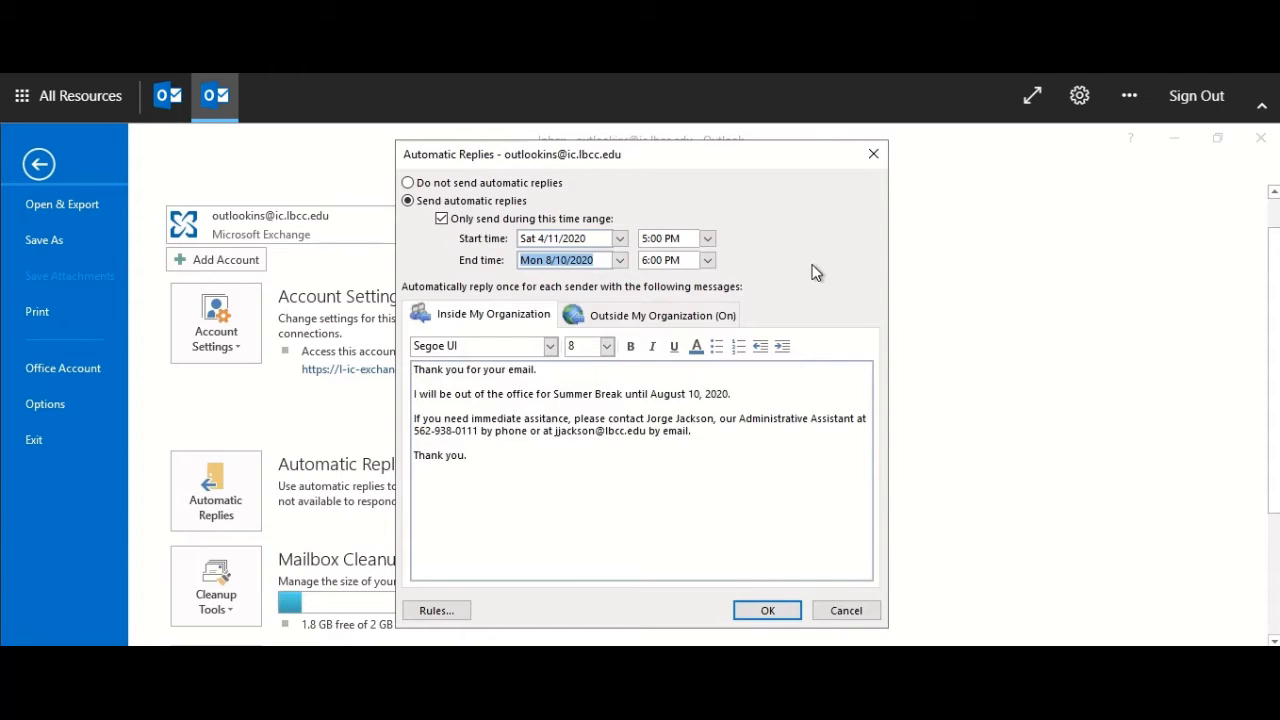
{"action": "left_click", "coordinate": [708, 261]}
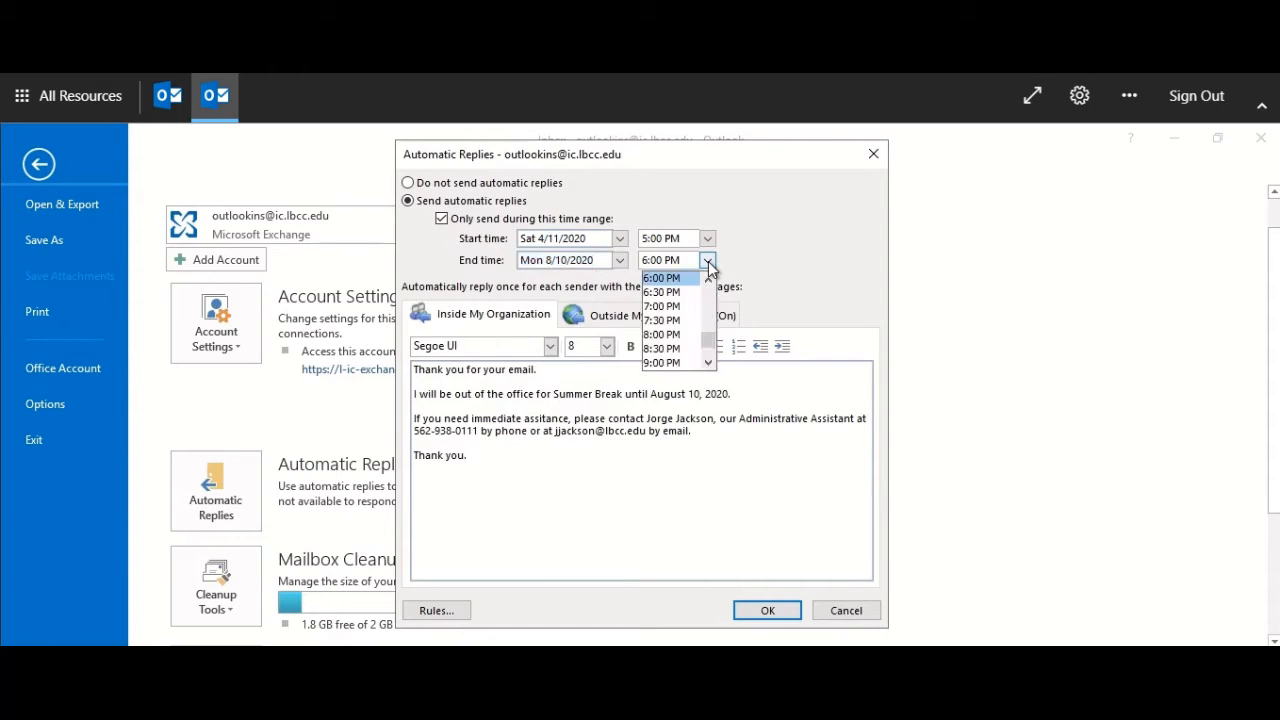
{"action": "left_click", "coordinate": [672, 362]}
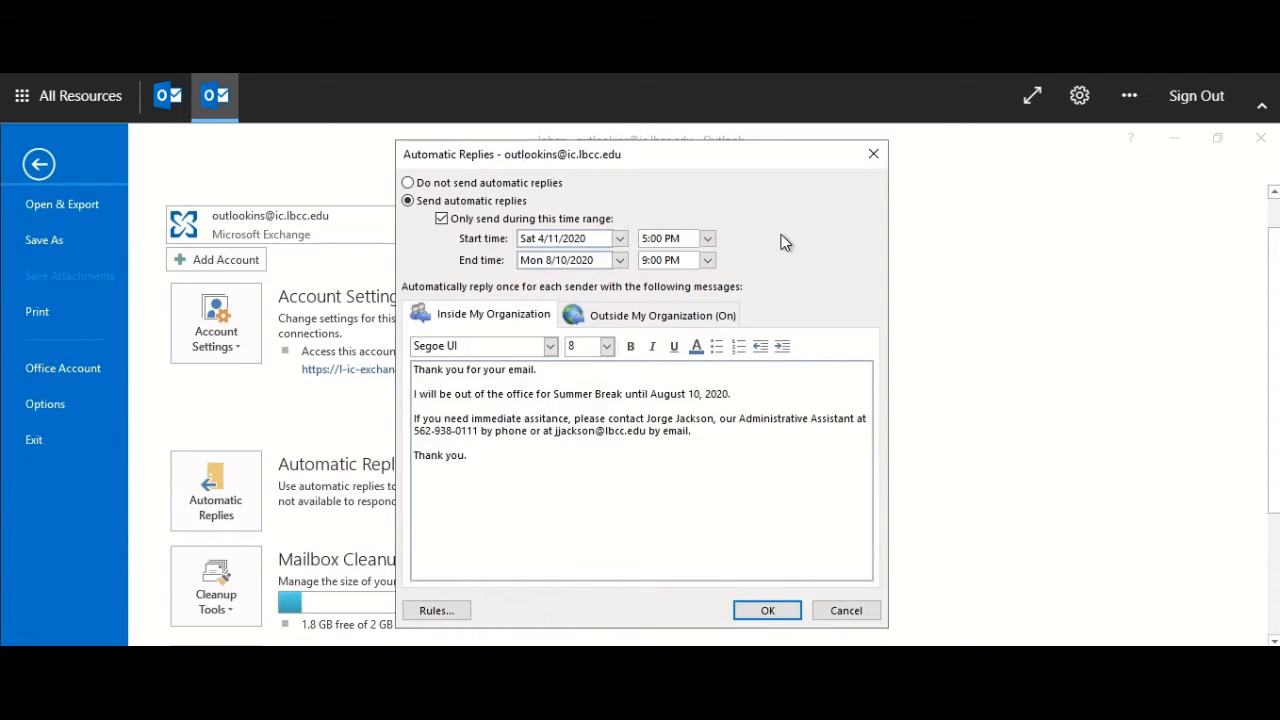
Step: Compare the reply message for people inside the organization with the one for people outside it
{"action": "left_click", "coordinate": [653, 317]}
{"action": "left_click", "coordinate": [485, 317]}
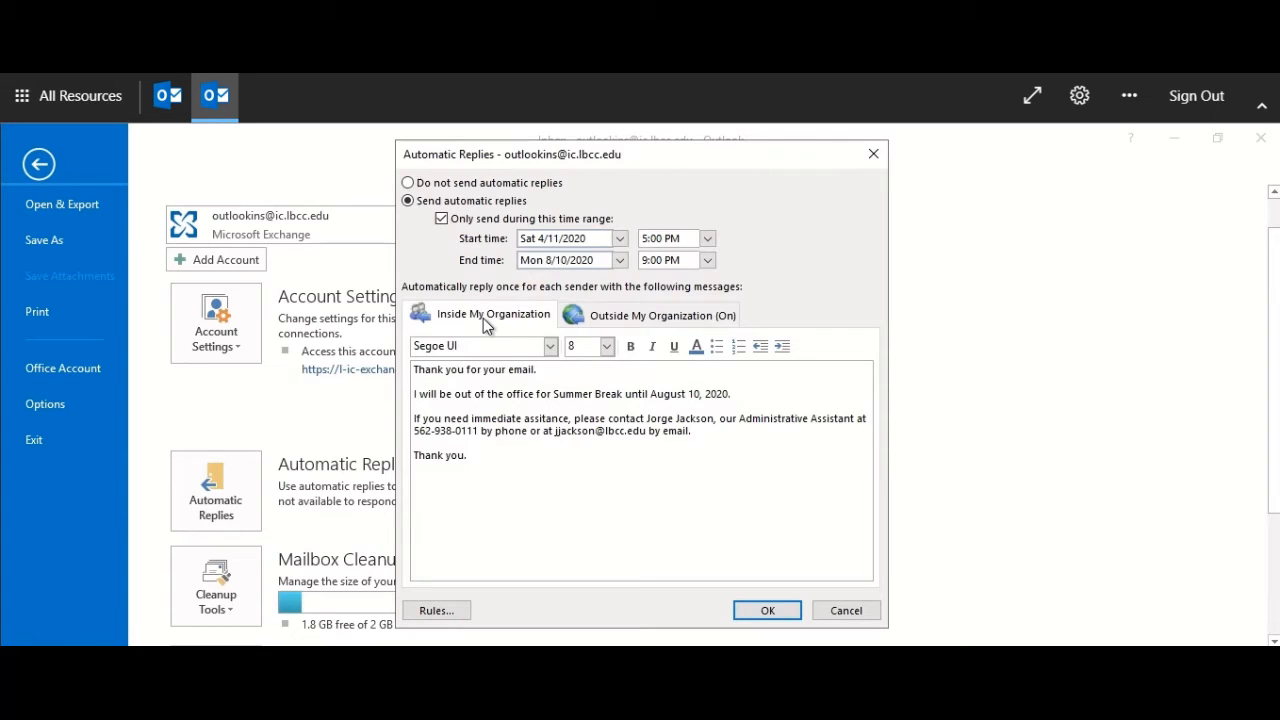
{"action": "left_click", "coordinate": [646, 322]}
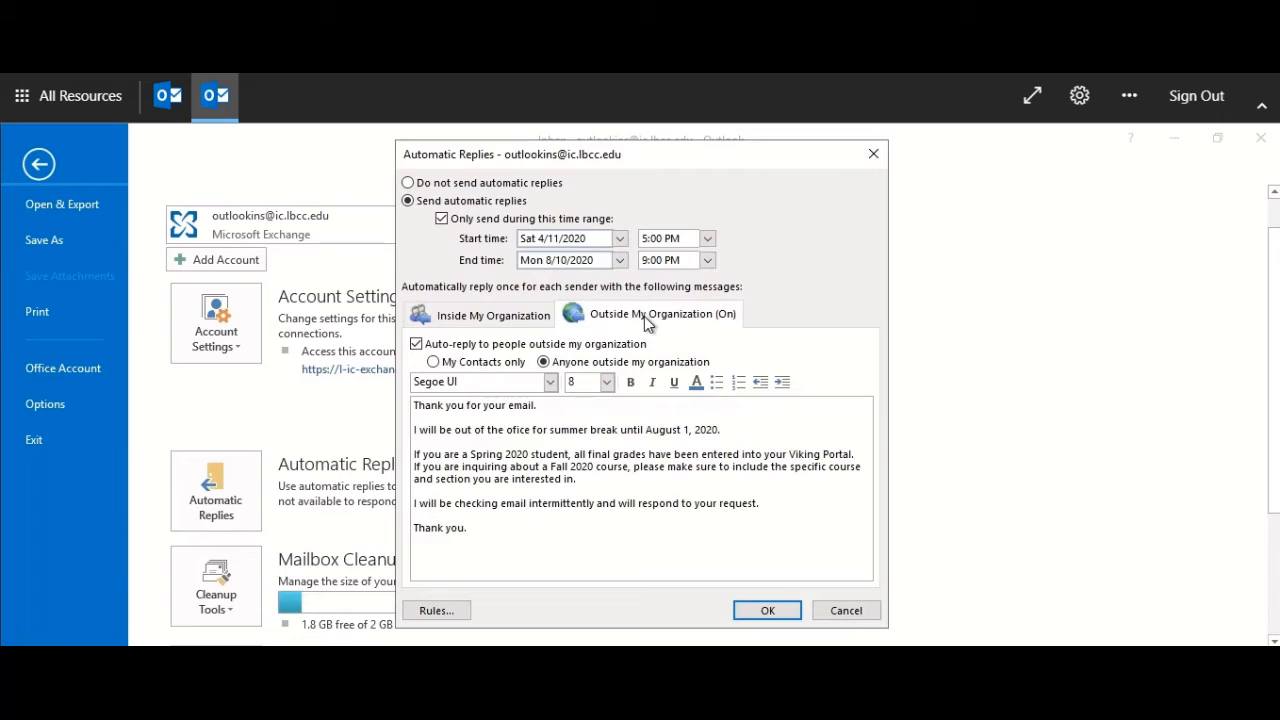
{"action": "left_click", "coordinate": [487, 318]}
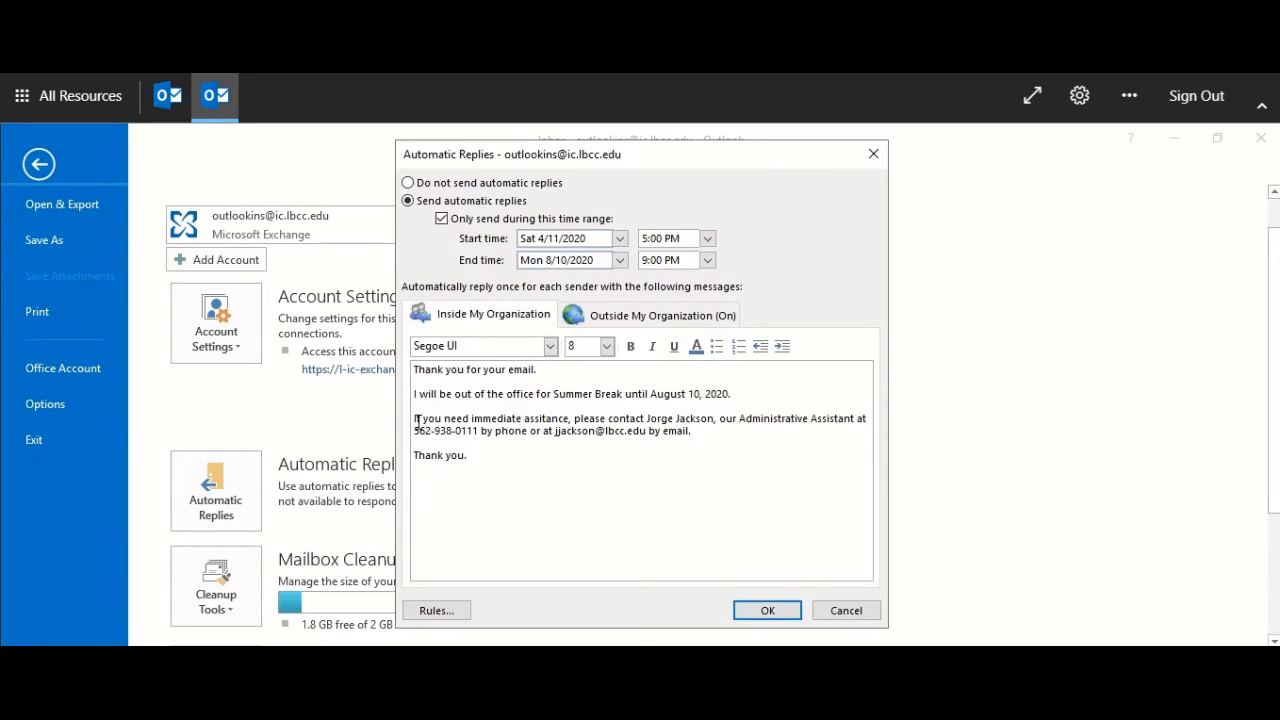
{"action": "left_click", "coordinate": [700, 430]}
{"action": "left_click", "coordinate": [502, 460]}
Step: Examine the conditions, sender choices and actions offered for an automatic reply rule, and leave without adding one
{"action": "left_click", "coordinate": [433, 610]}
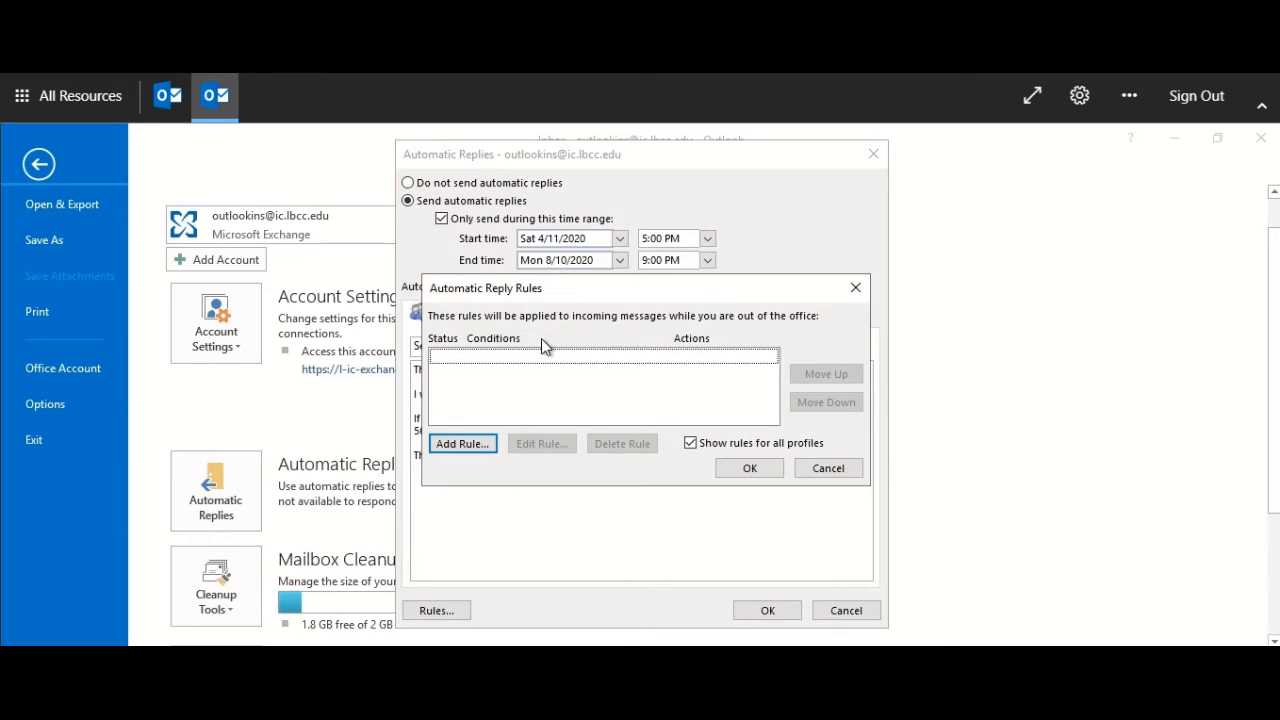
{"action": "left_click", "coordinate": [455, 450]}
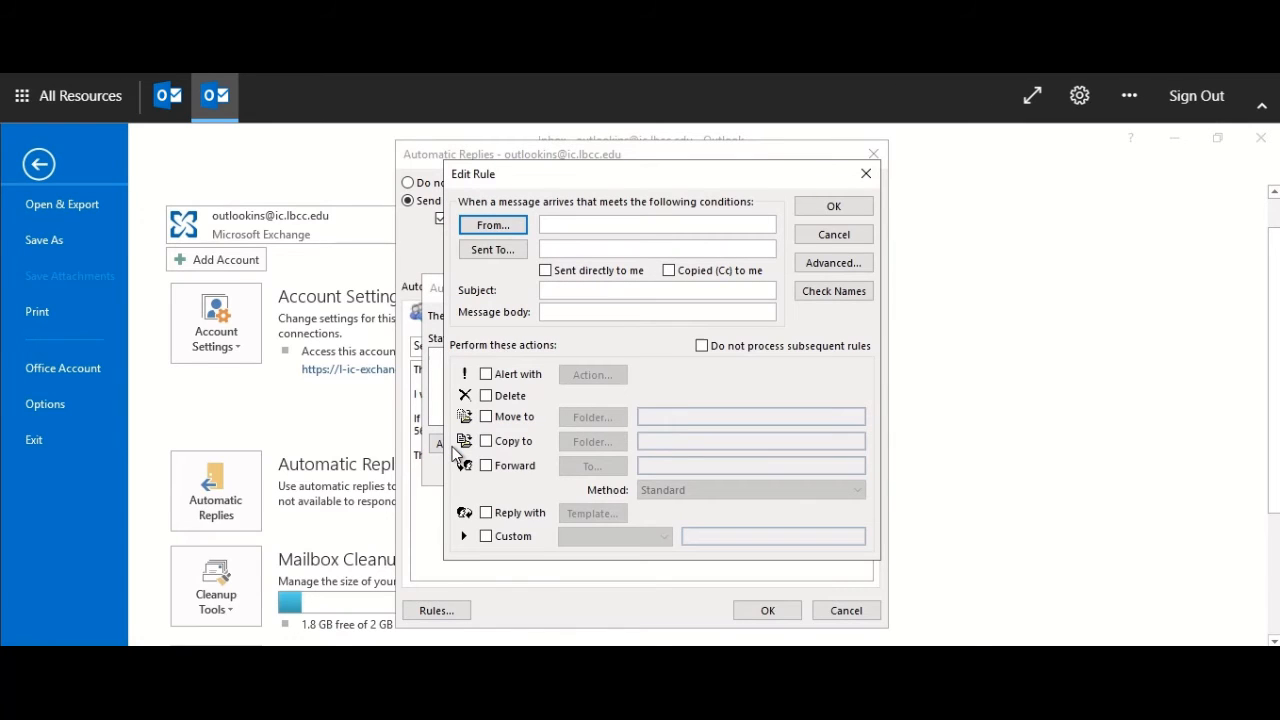
{"action": "left_click", "coordinate": [513, 226]}
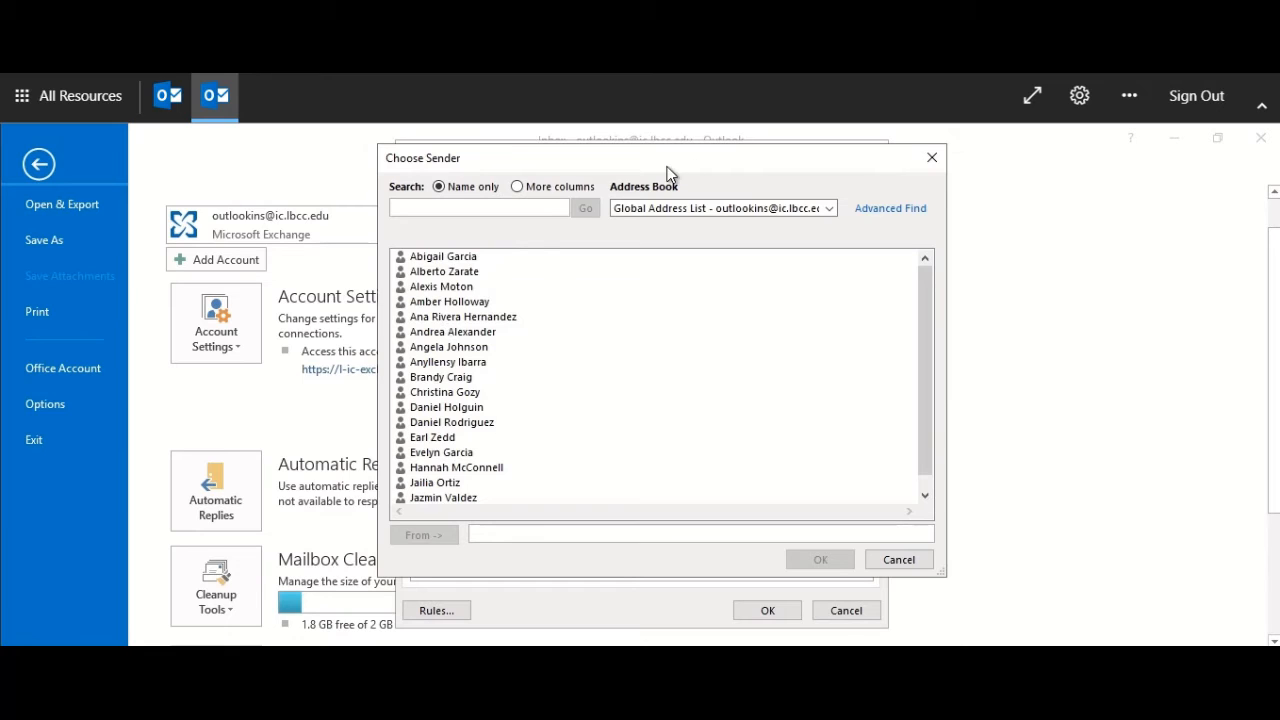
{"action": "left_click", "coordinate": [931, 157]}
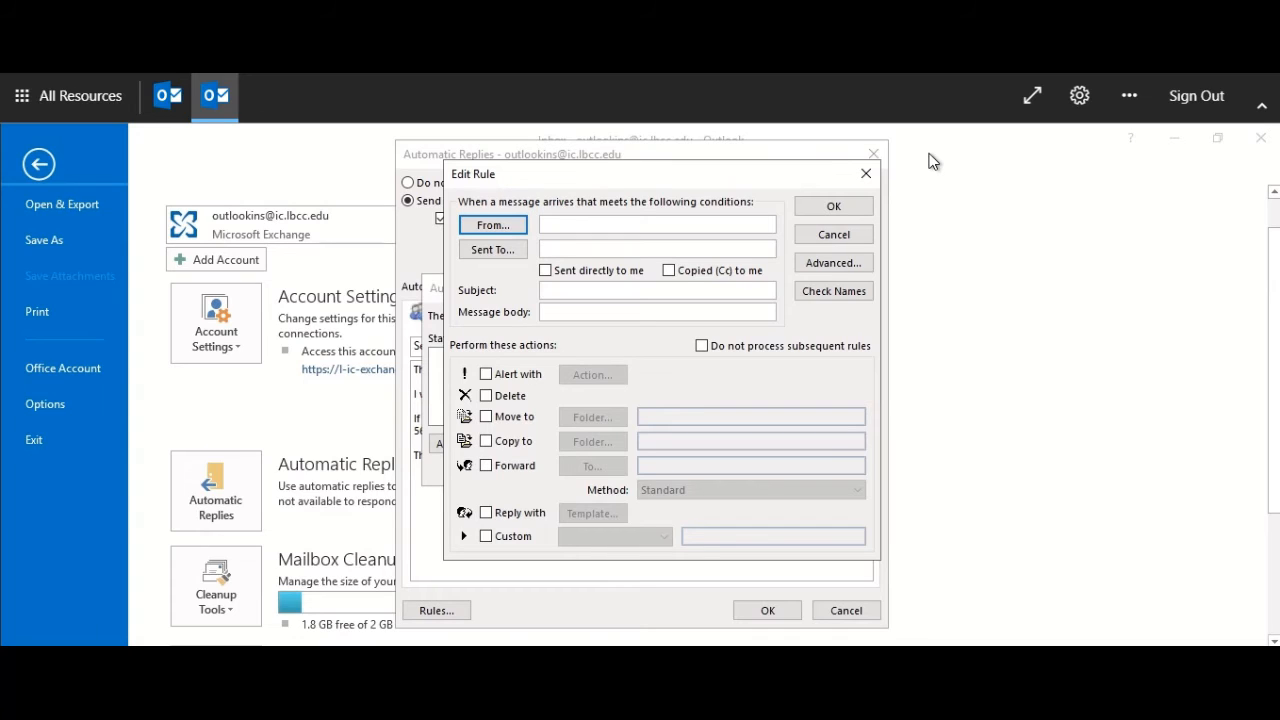
{"action": "left_click", "coordinate": [866, 173]}
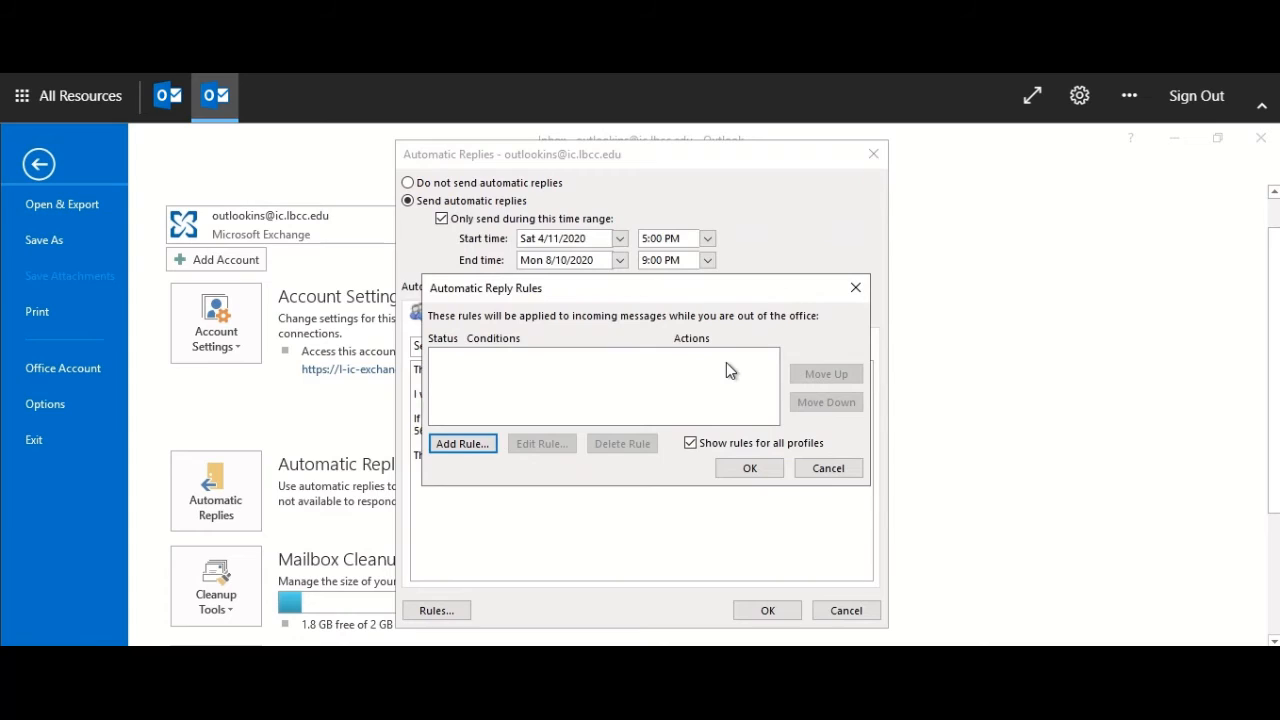
{"action": "left_click", "coordinate": [826, 469]}
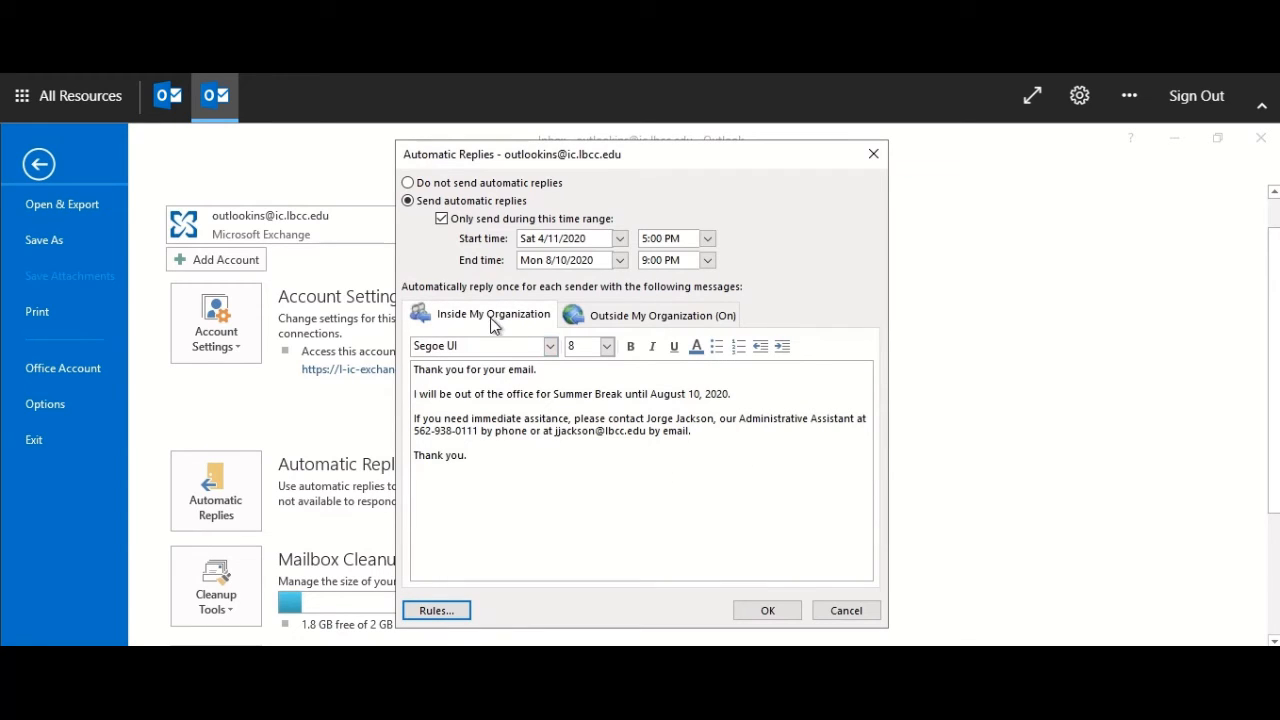
Step: Set the font size of the entire outside-organization reply message to 12
{"action": "left_click", "coordinate": [646, 316]}
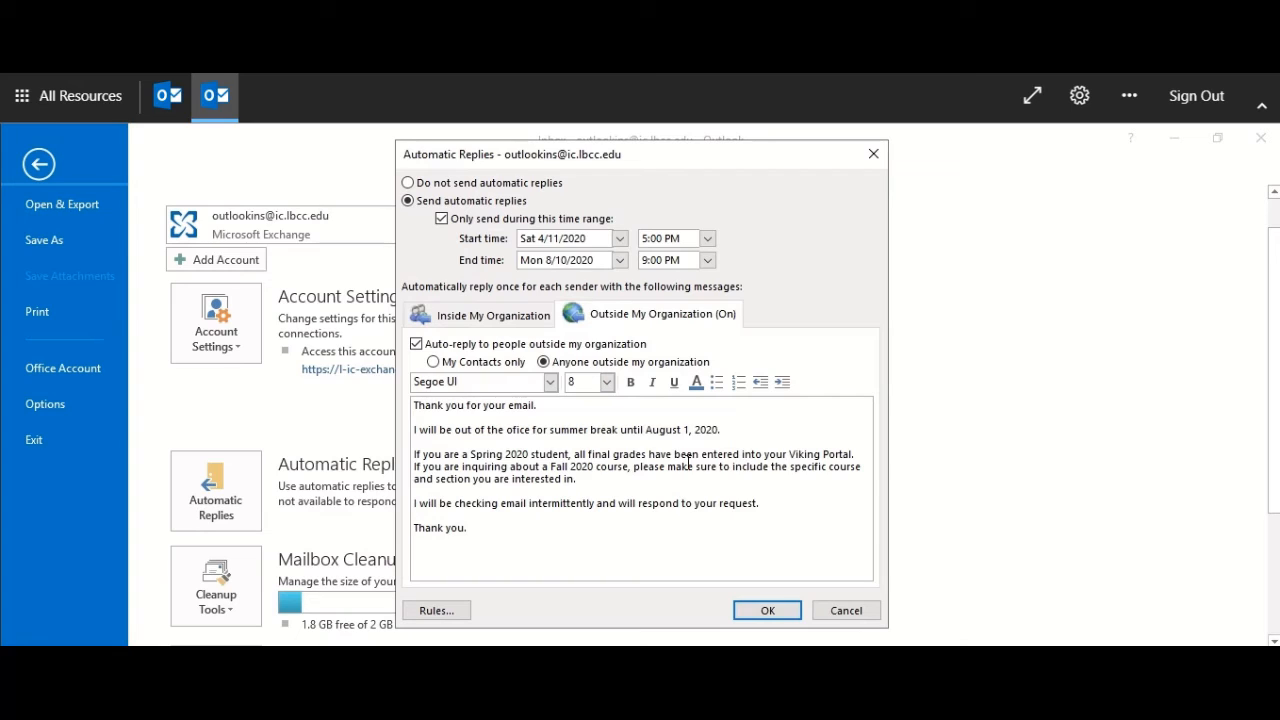
{"action": "left_click", "coordinate": [582, 383]}
{"action": "left_click_drag", "start_coordinate": [470, 527], "coordinate": [404, 378]}
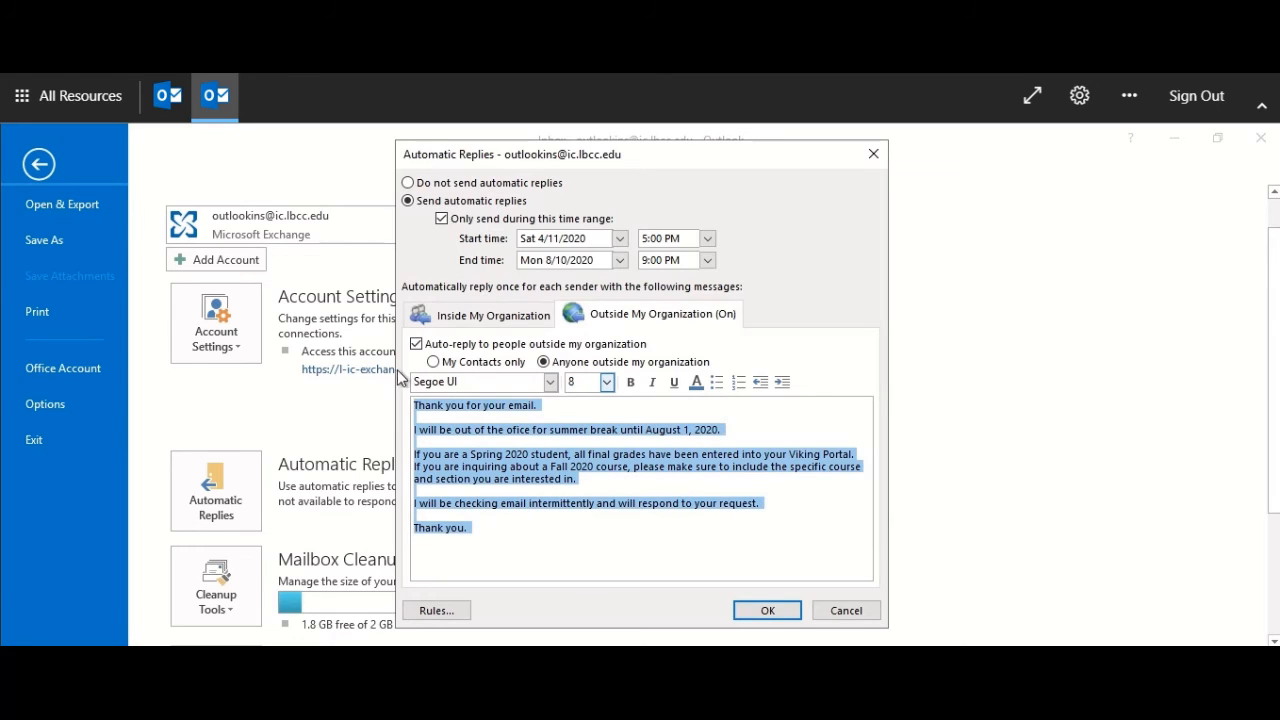
{"action": "left_click", "coordinate": [607, 382]}
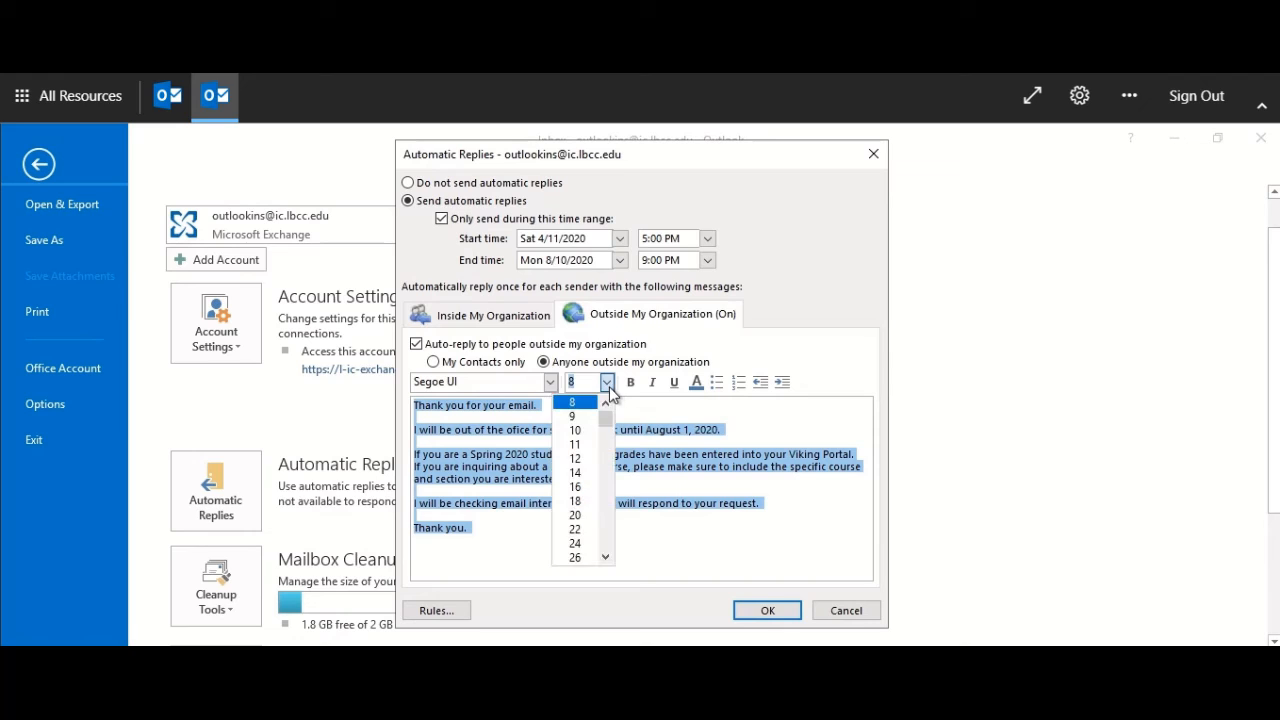
{"action": "left_click", "coordinate": [588, 458]}
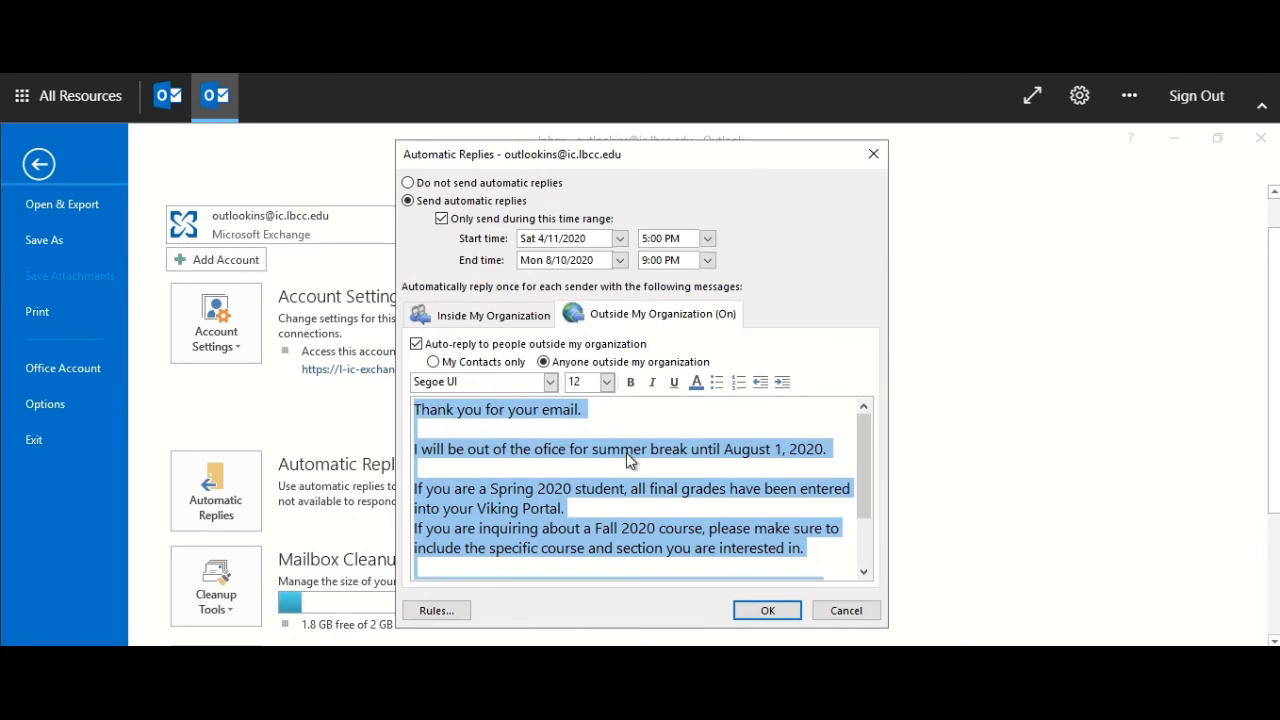
{"action": "left_click", "coordinate": [628, 456]}
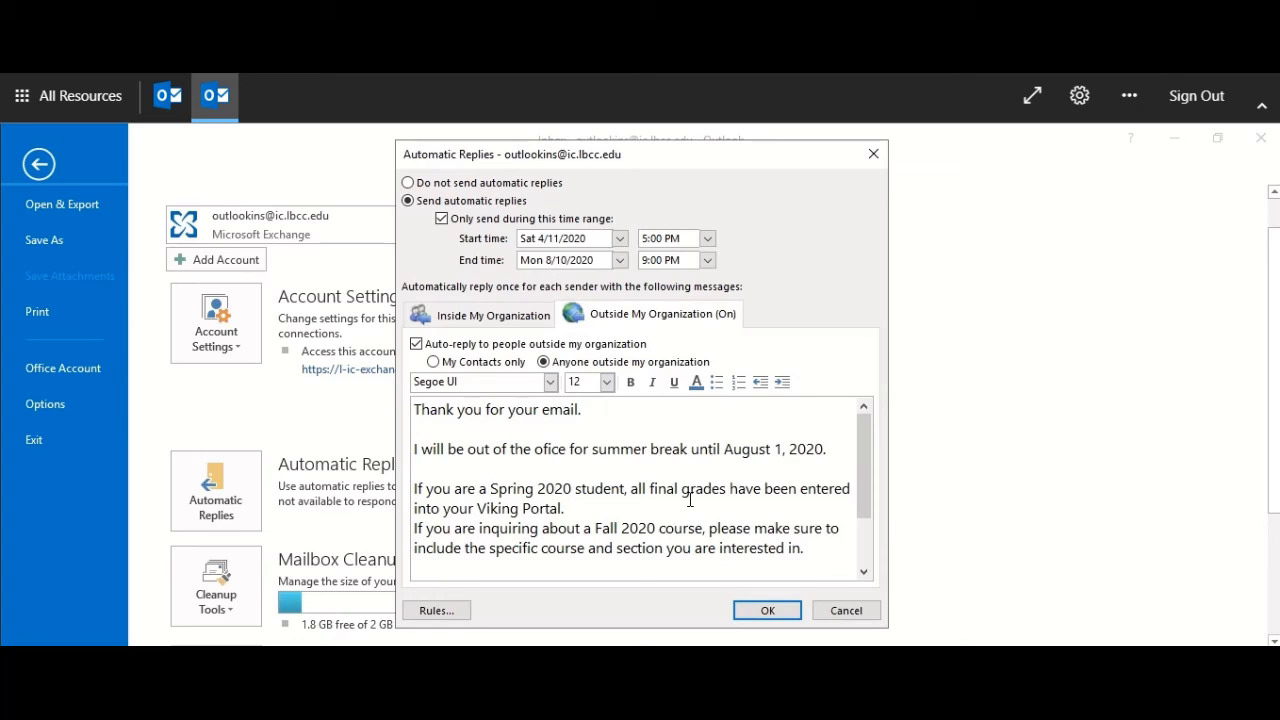
Step: Review the inside and outside reply messages once more and save the automatic reply settings
{"action": "left_click", "coordinate": [476, 312]}
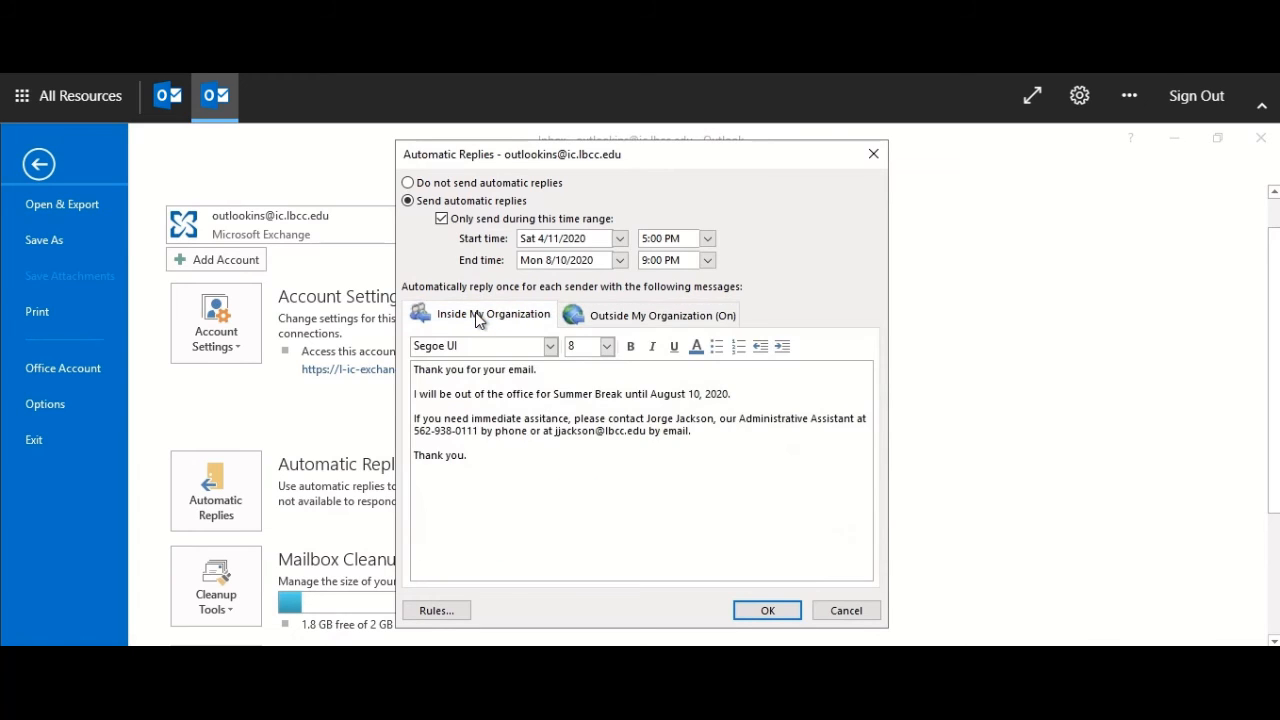
{"action": "left_click", "coordinate": [605, 319]}
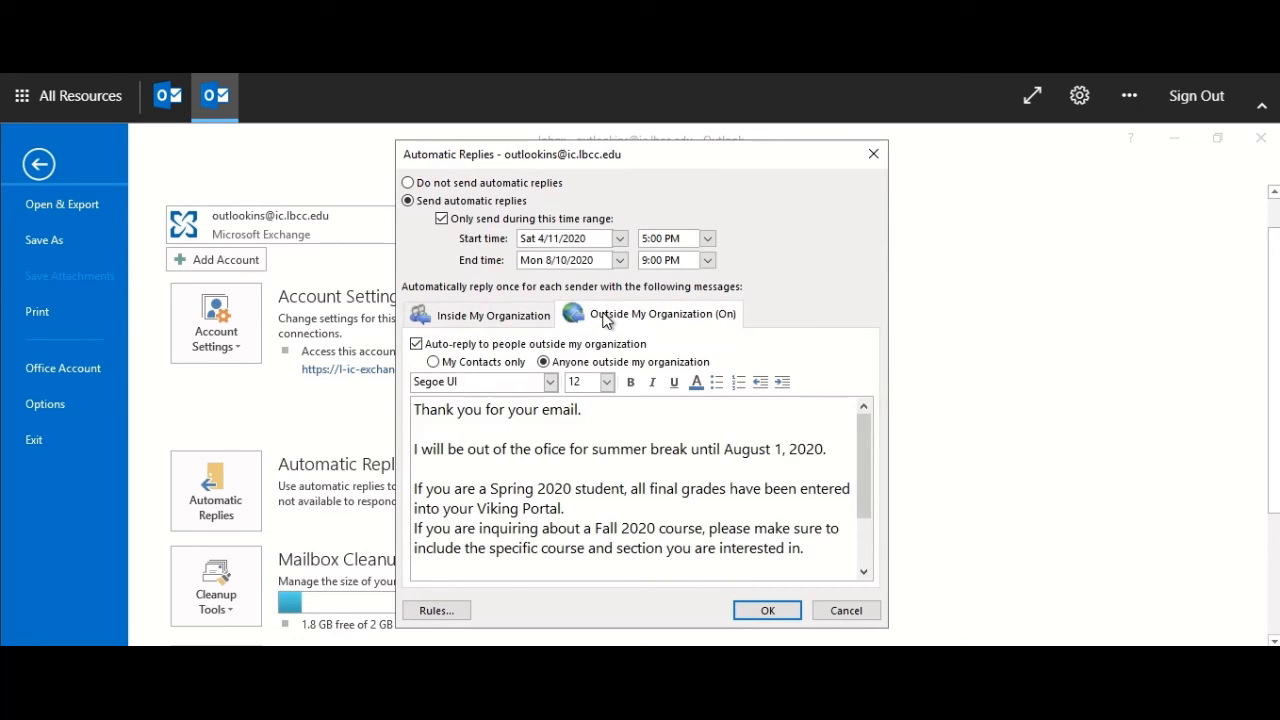
{"action": "left_click", "coordinate": [765, 610]}
Step: Turn off the automatic replies from the account information page
{"action": "scroll", "coordinate": [834, 546], "scroll_direction": "down", "scroll_amount": 1}
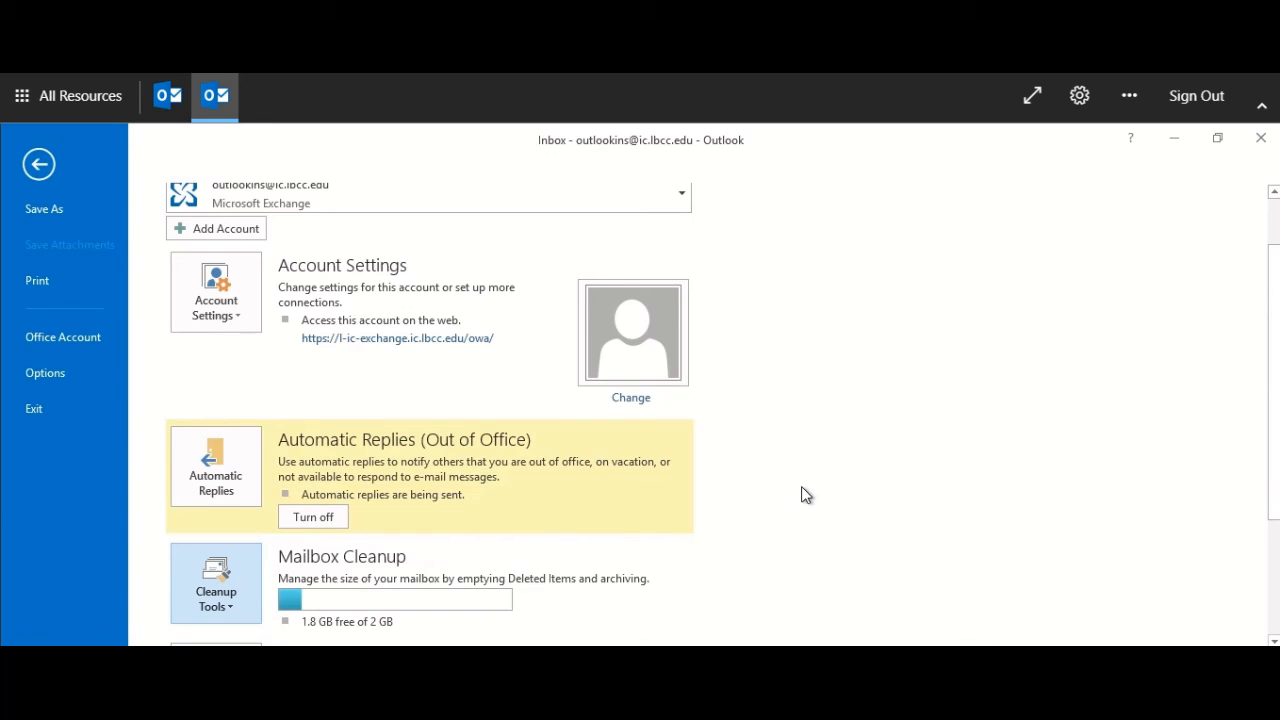
{"action": "left_click", "coordinate": [314, 519]}
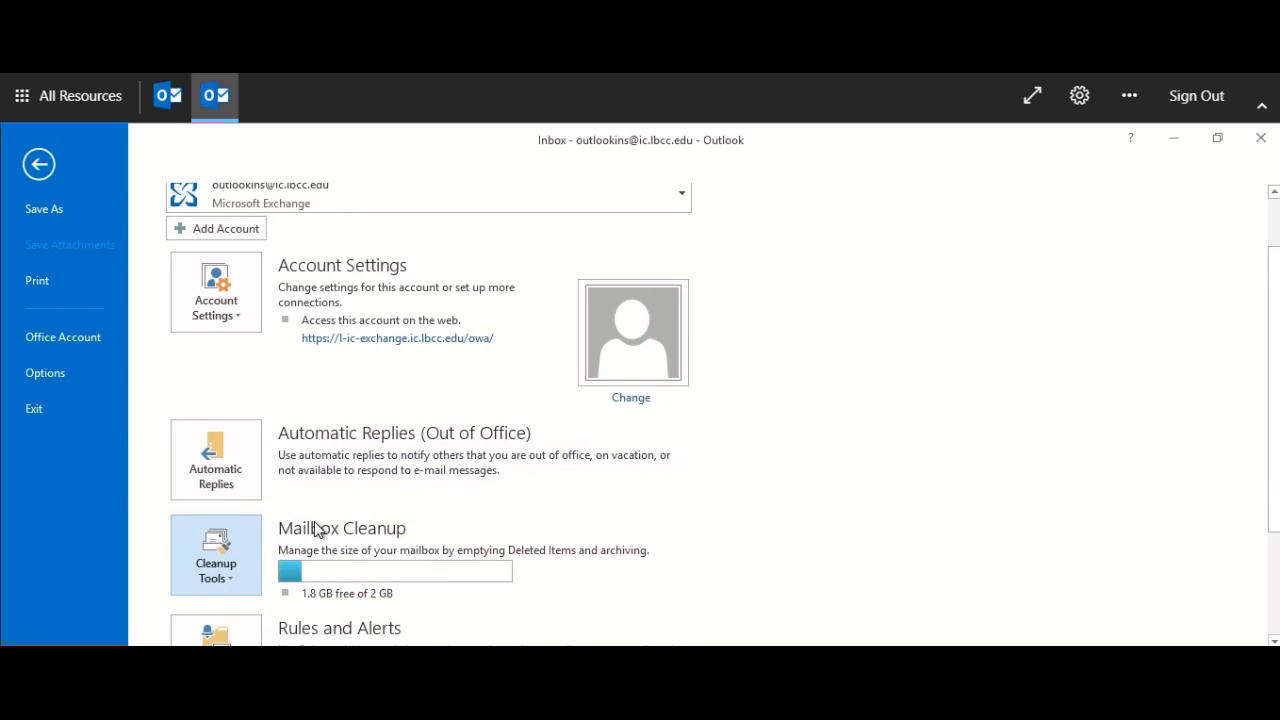